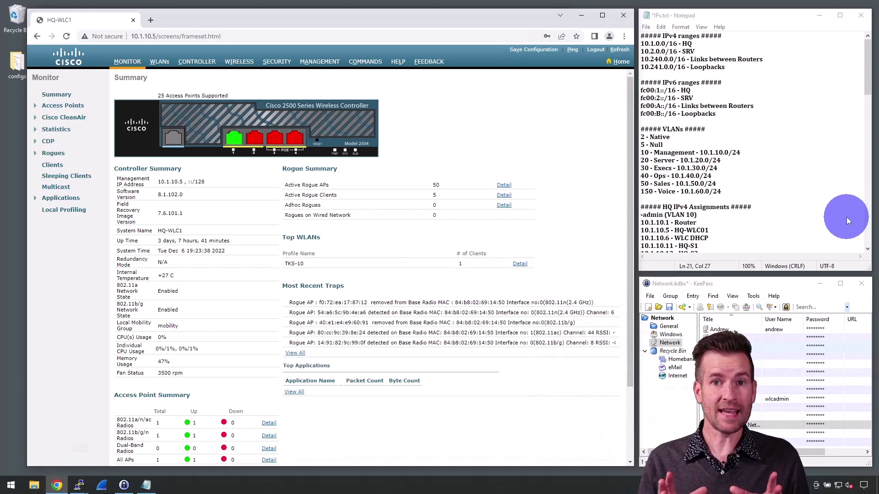
Open the controller's Security area to show the AAA General settings.
left_click(276, 62)
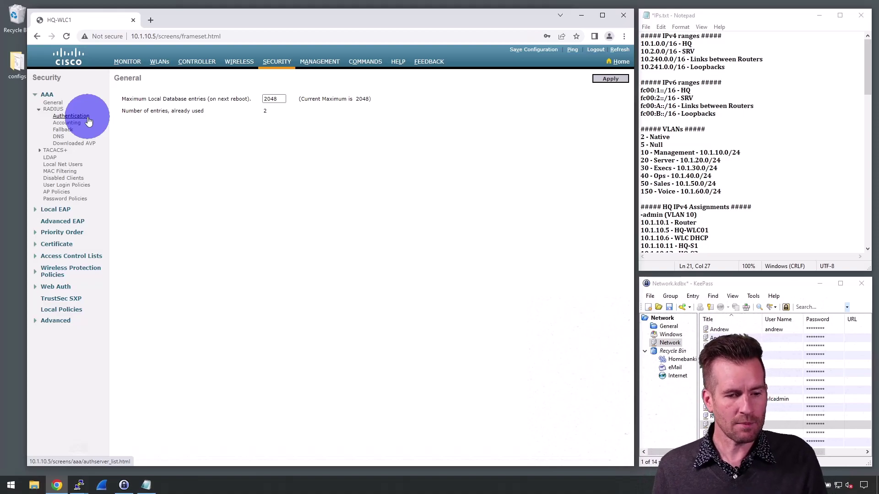
Create a new RADIUS authentication server entry with server IP address 10.1.20.46.
left_click(89, 121)
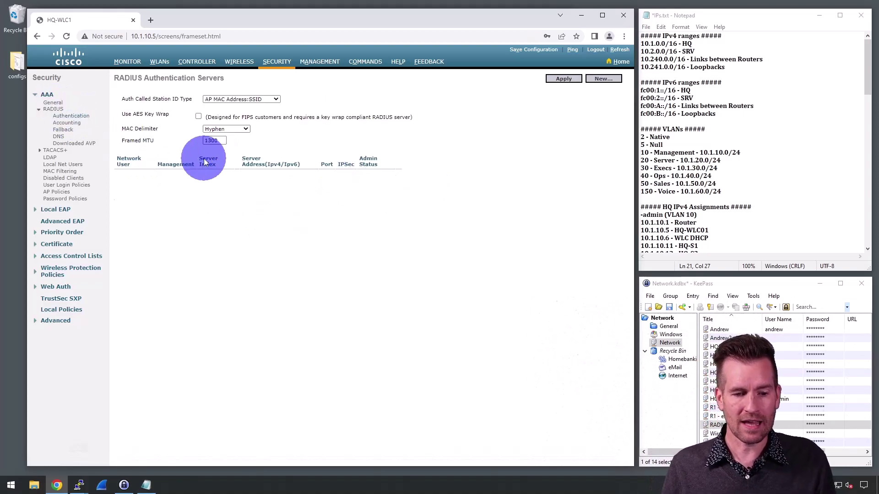
left_click(603, 79)
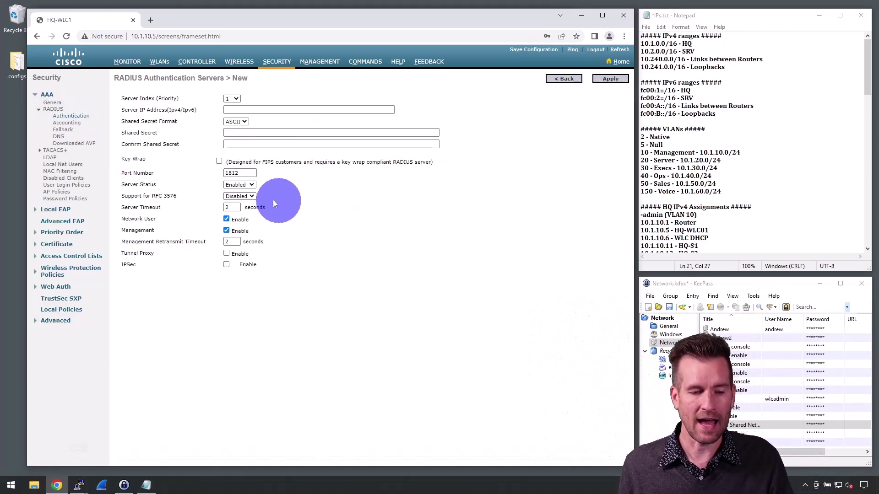
left_click(249, 110)
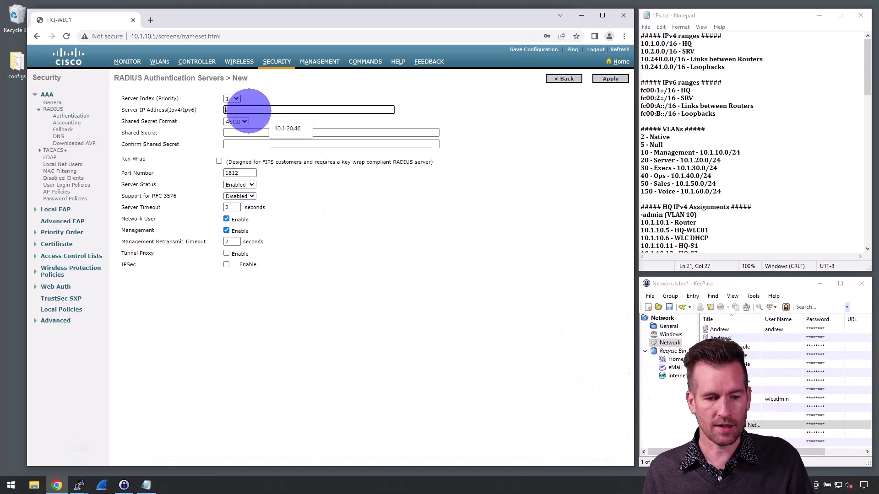
left_click(289, 129)
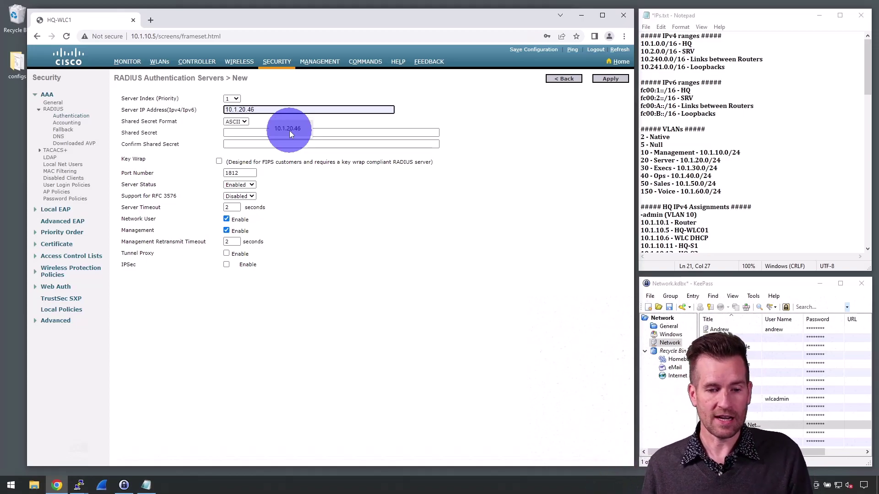
left_click(289, 131)
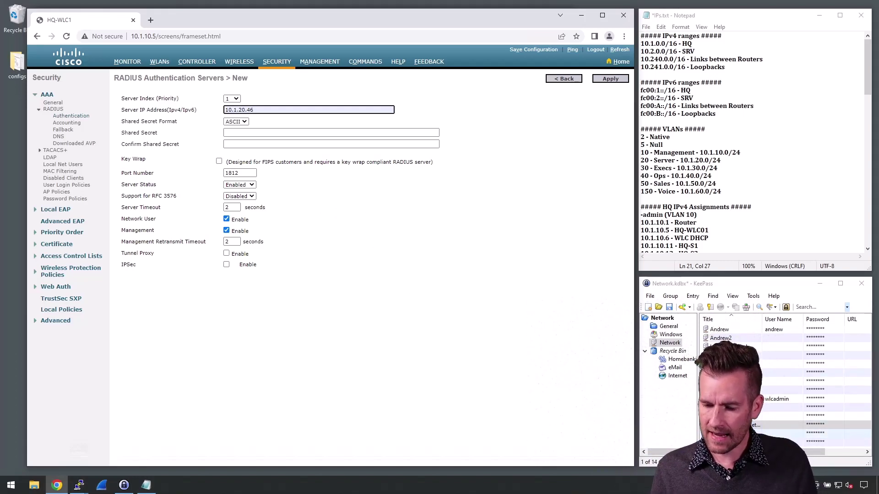
Copy the RADIUS password from KeePass and paste it into Shared Secret and Confirm Shared Secret.
right_click(705, 424)
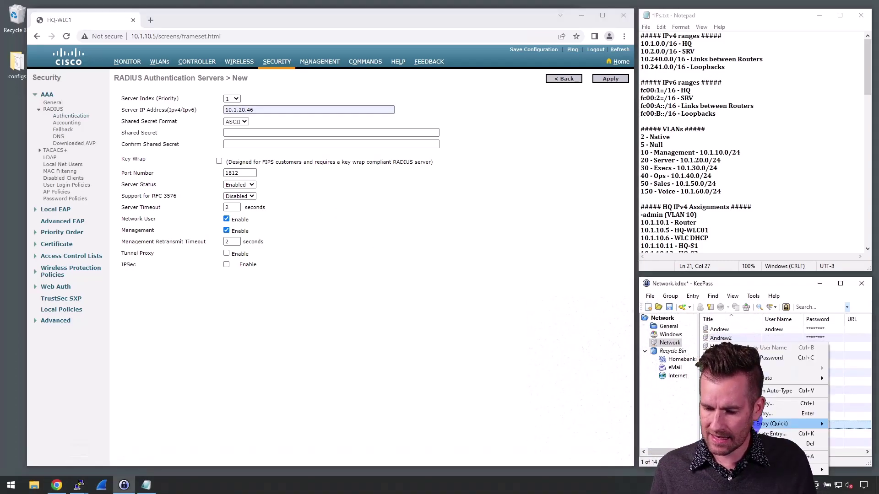
left_click(761, 357)
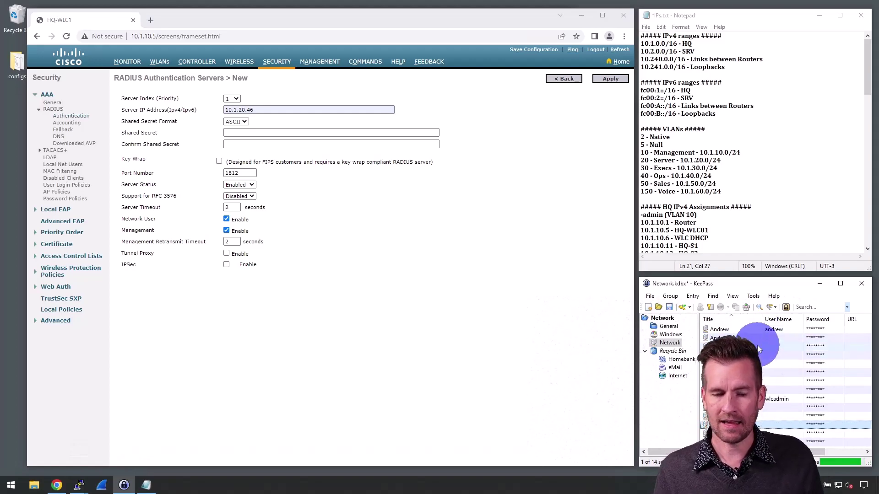
left_click(253, 133)
right_click(253, 134)
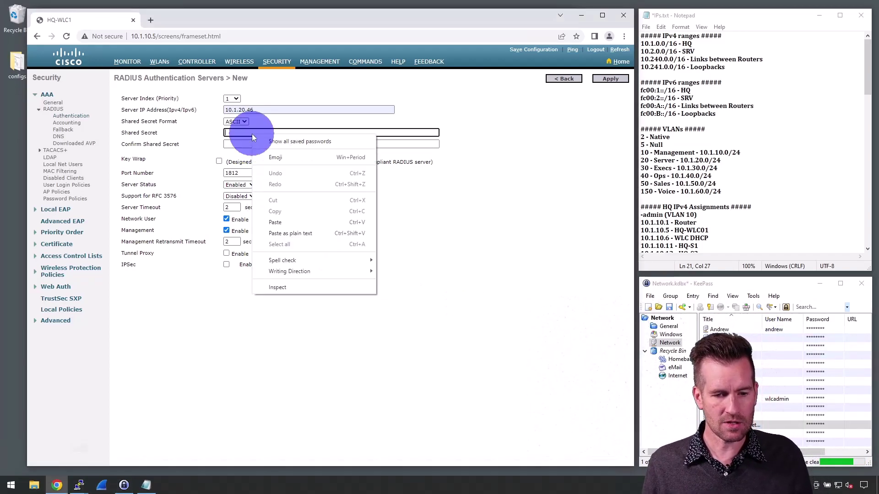
left_click(275, 222)
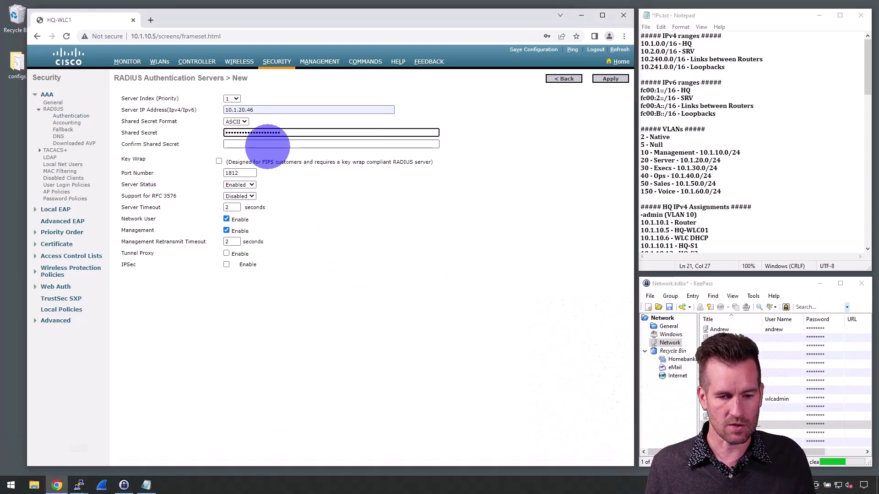
left_click(267, 144)
right_click(269, 145)
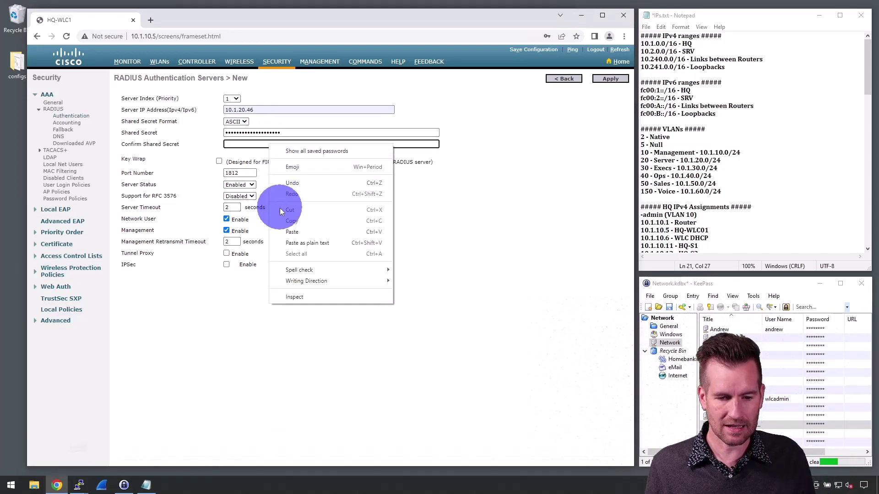
left_click(286, 233)
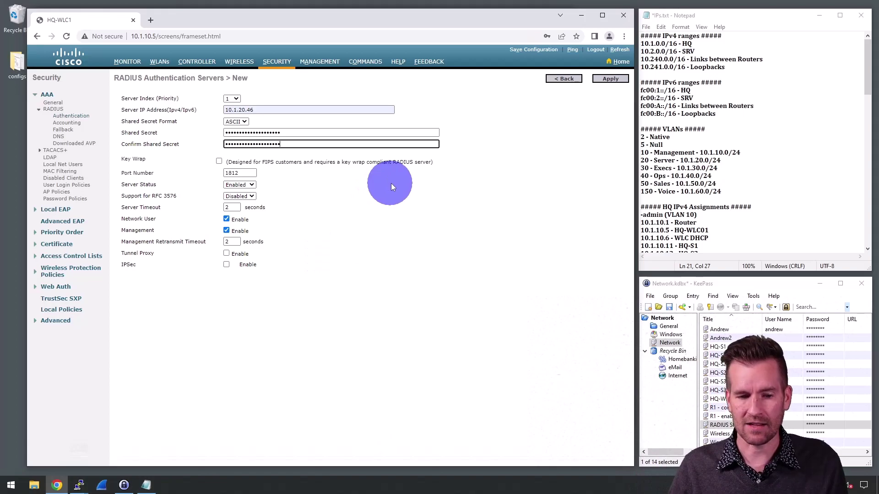
Apply RADIUS server 10.1.20.46 on port 1812, dismissing Chrome's save-password prompt, then view the WLANs list.
left_click(607, 79)
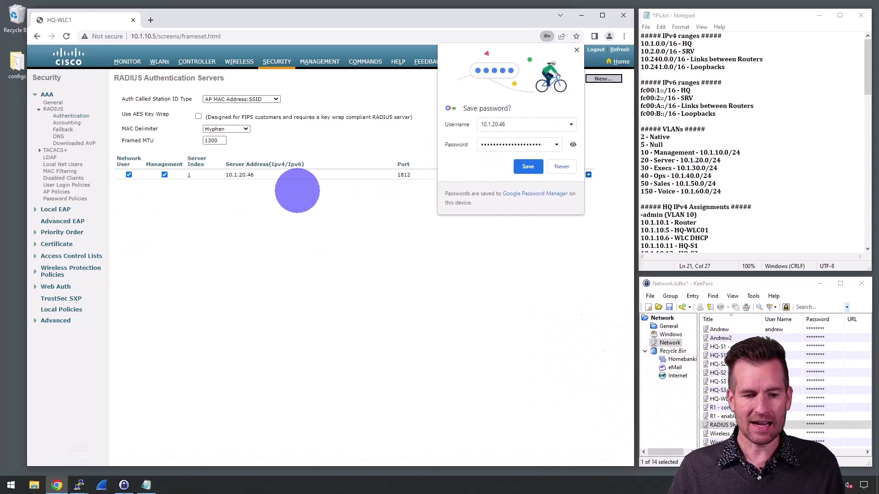
left_click(576, 51)
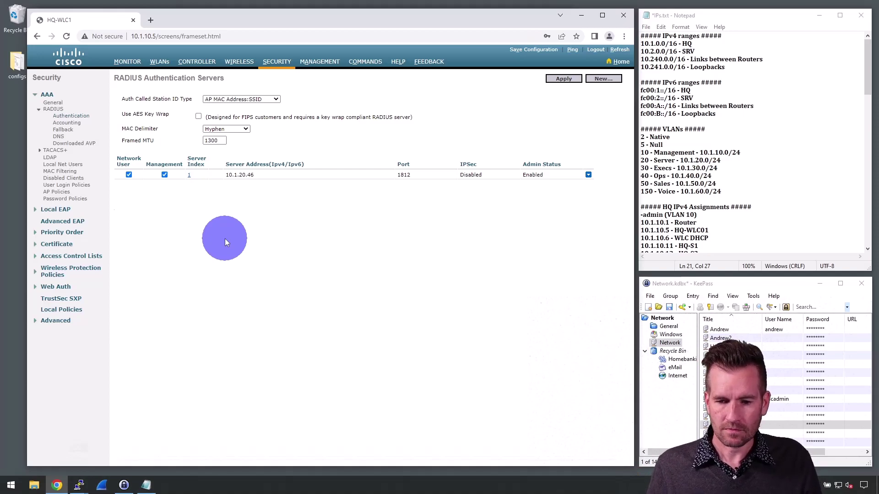
left_click(562, 79)
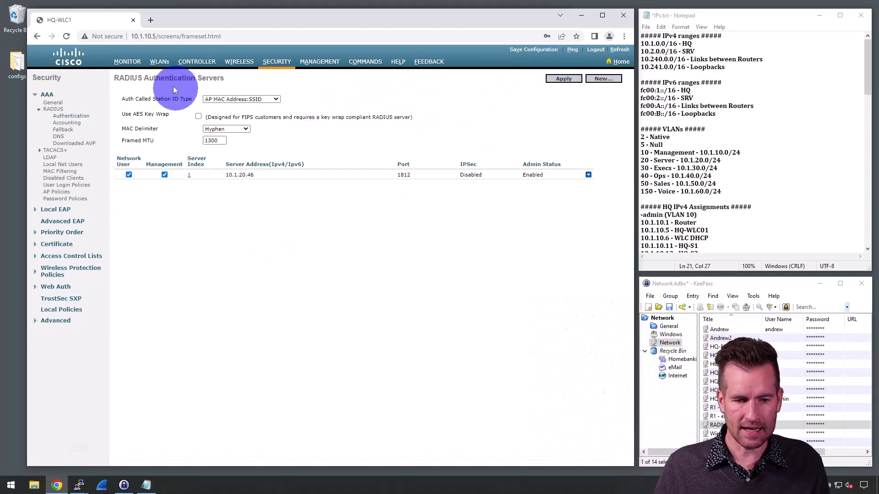
left_click(161, 65)
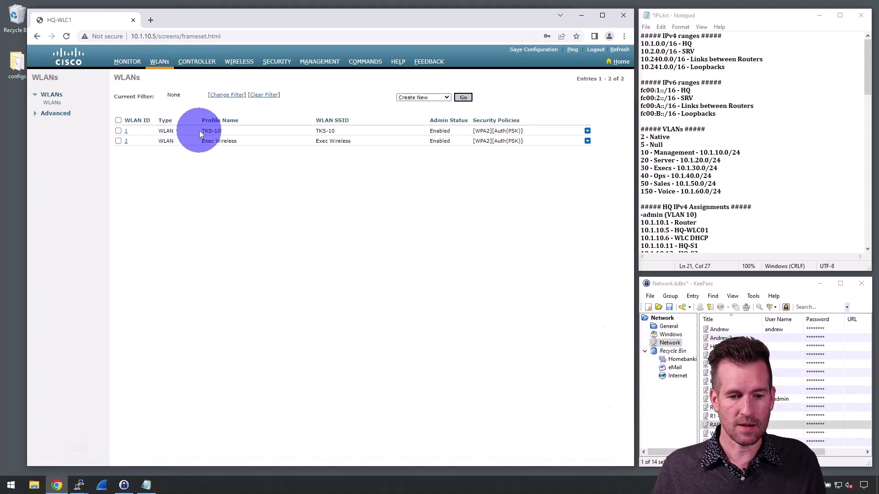
On WLAN TKS-10's Layer 2 security, disable PSK and enable 802.1X key management.
triple_click(211, 130)
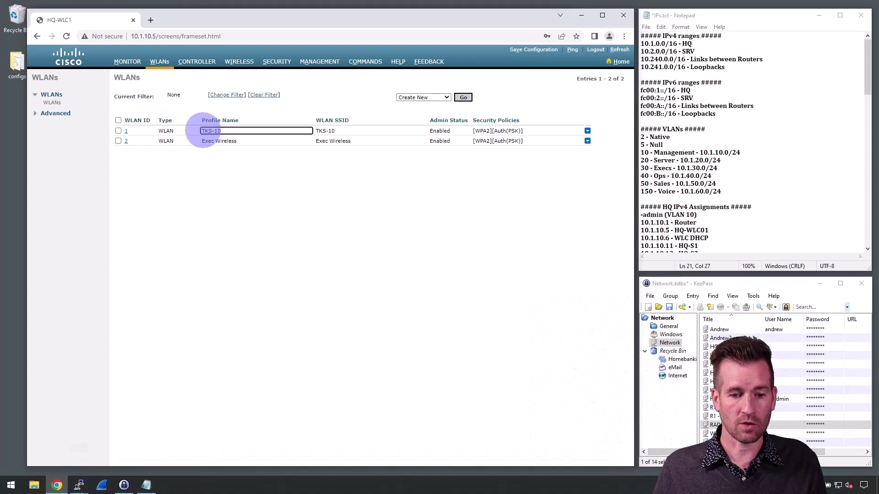
left_click(126, 131)
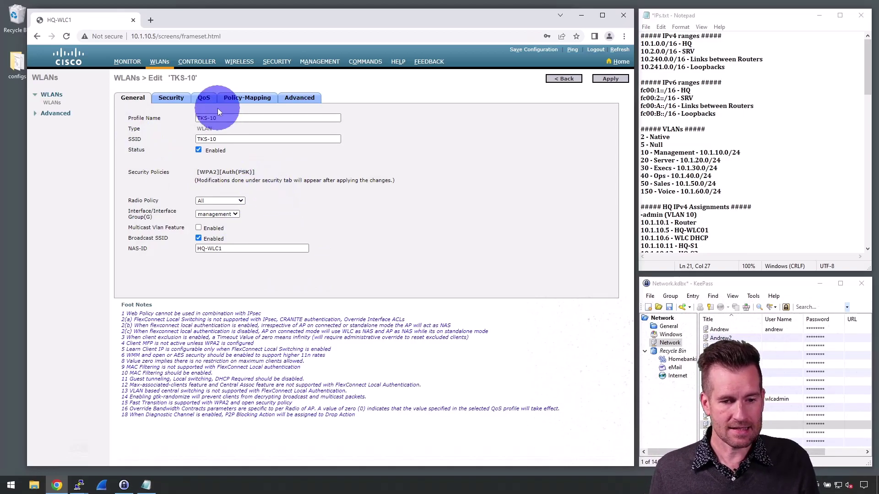
left_click(173, 101)
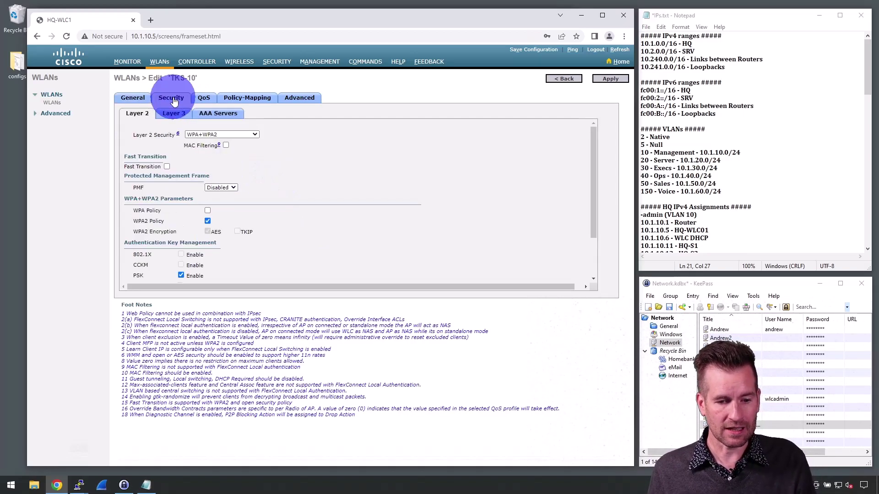
scroll(194, 183, "down", 2)
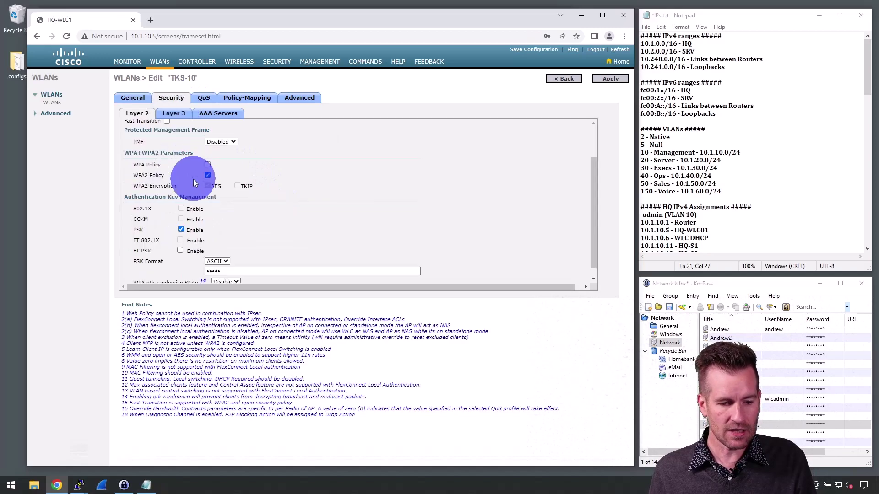
left_click(181, 229)
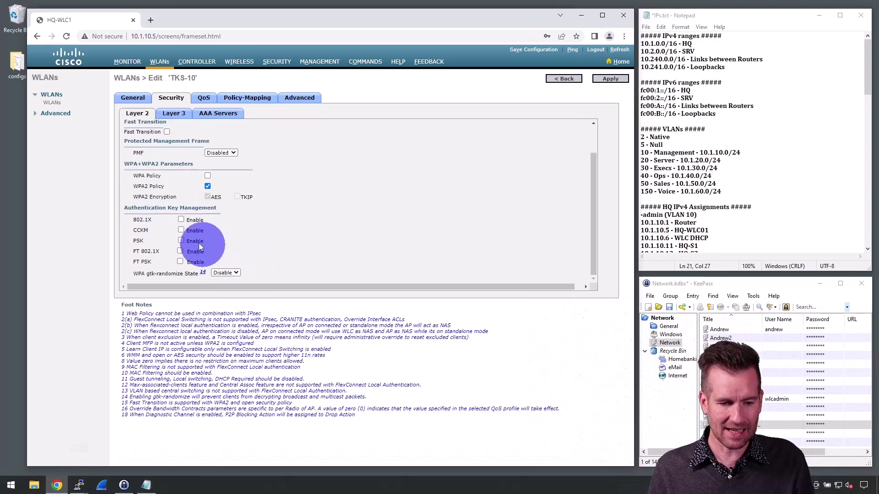
left_click(181, 219)
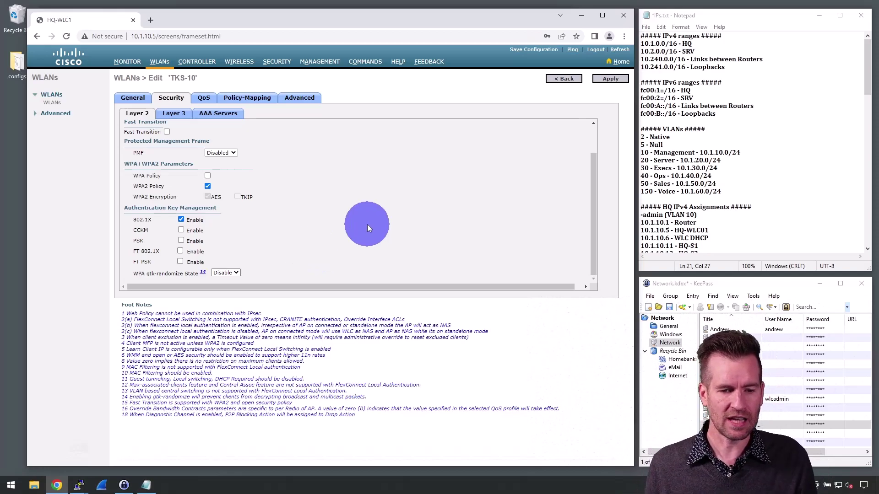
Assign IP:10.1.20.46, Port:1812 as TKS-10's Authentication Server 1 on the AAA Servers tab.
left_click(215, 118)
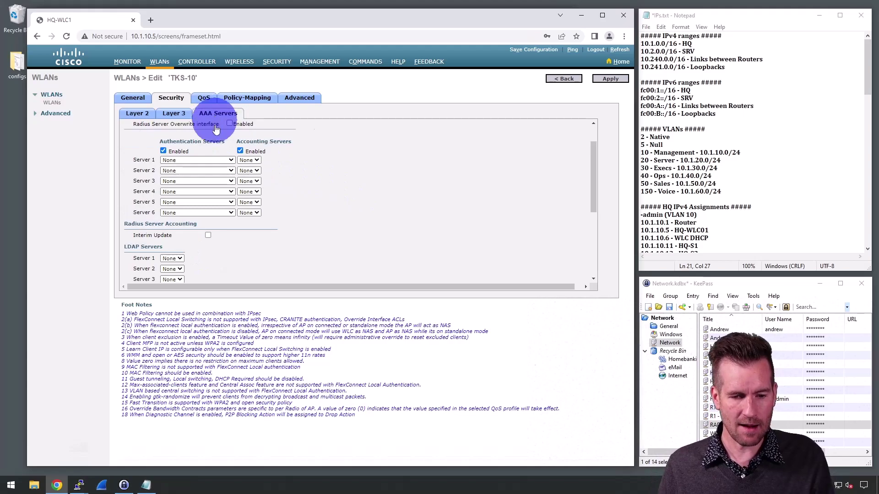
left_click(230, 160)
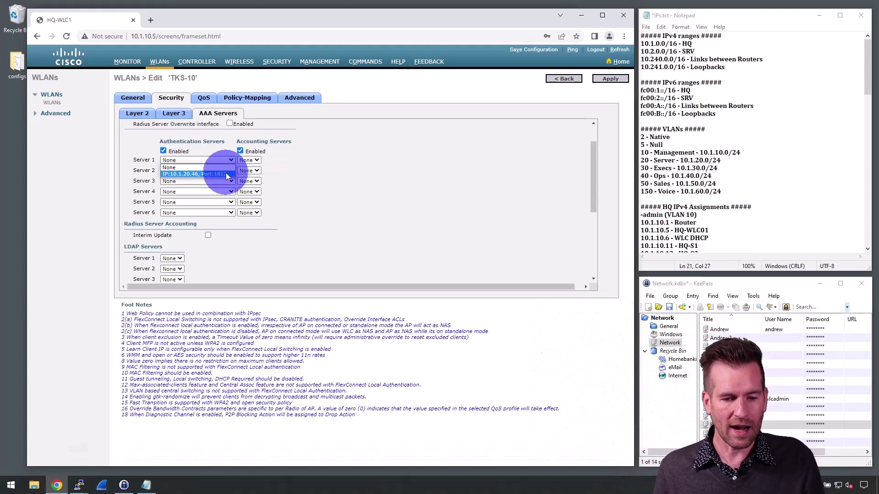
left_click(224, 175)
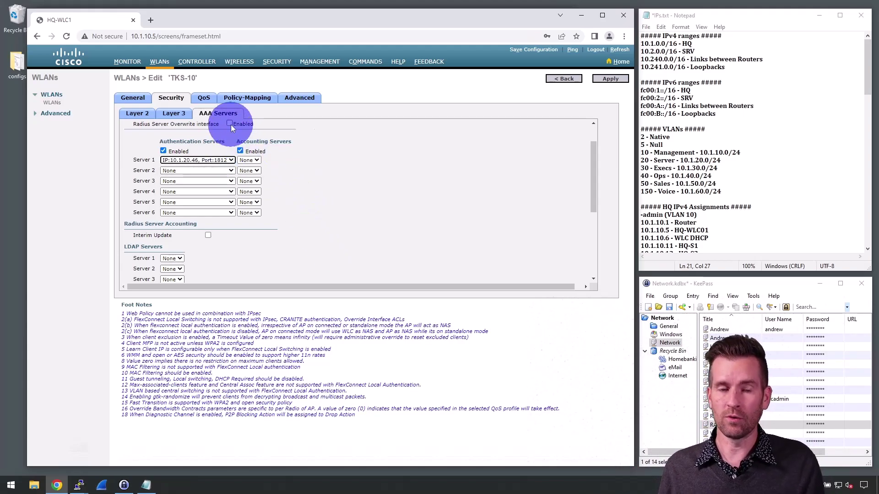
left_click(194, 159)
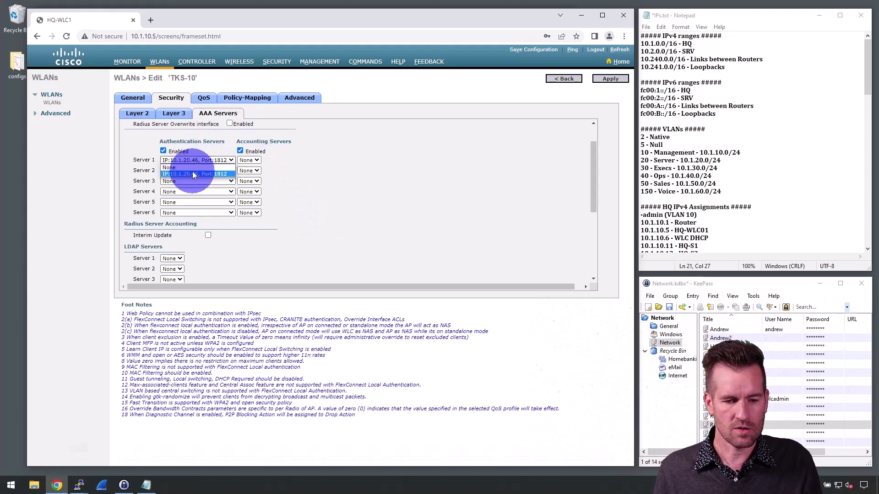
left_click(192, 174)
left_click(130, 113)
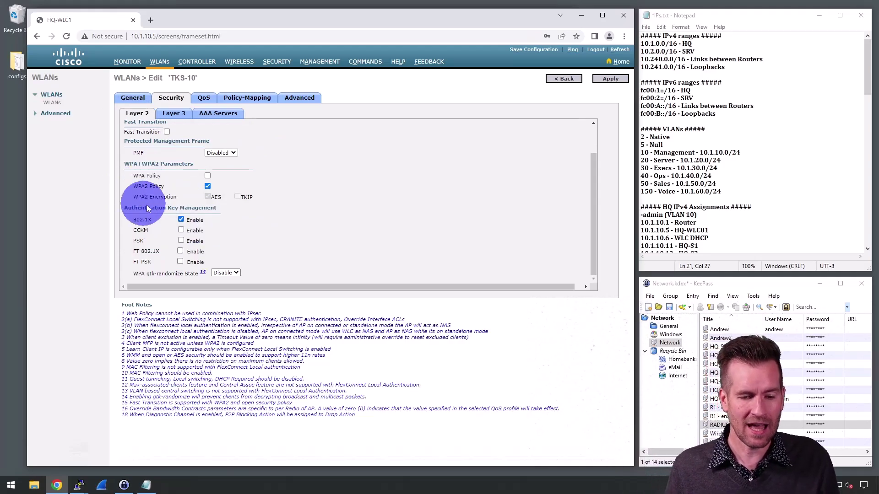
Re-enable PSK on TKS-10, clearing 802.1X, and highlight the WPA2 Policy and 802.1X labels.
left_click(181, 240)
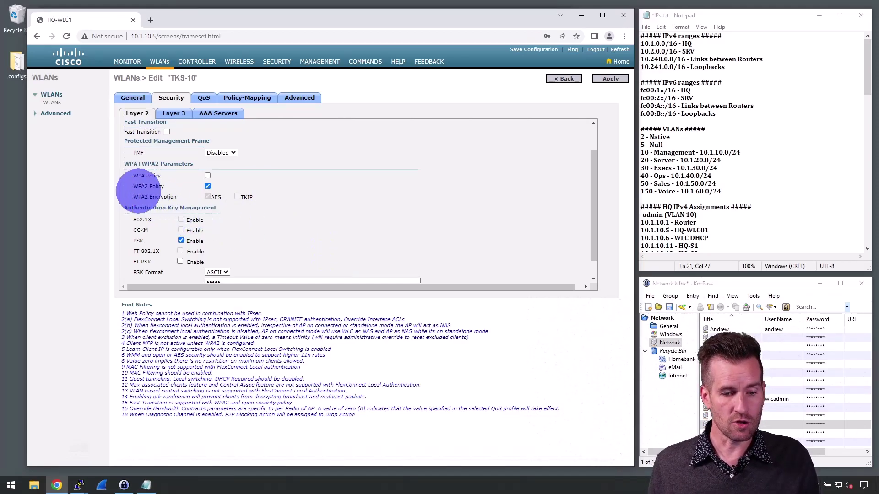
left_click_drag(133, 185, 163, 184)
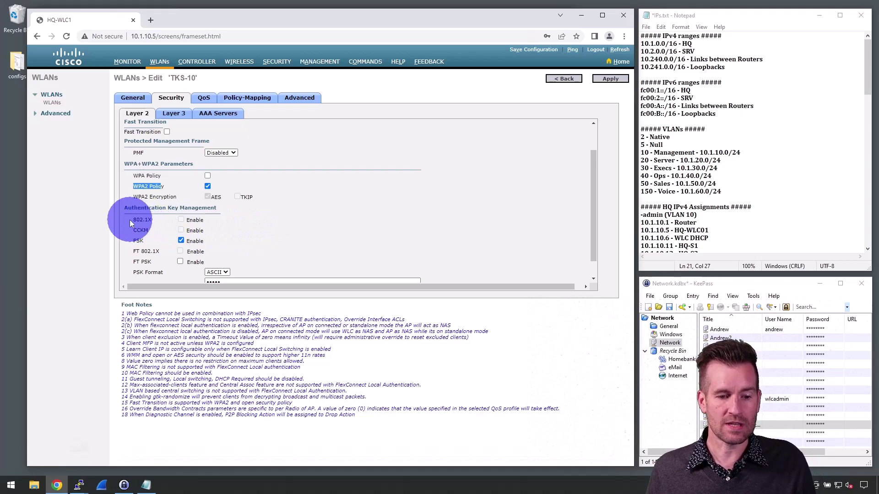
left_click_drag(130, 220, 153, 218)
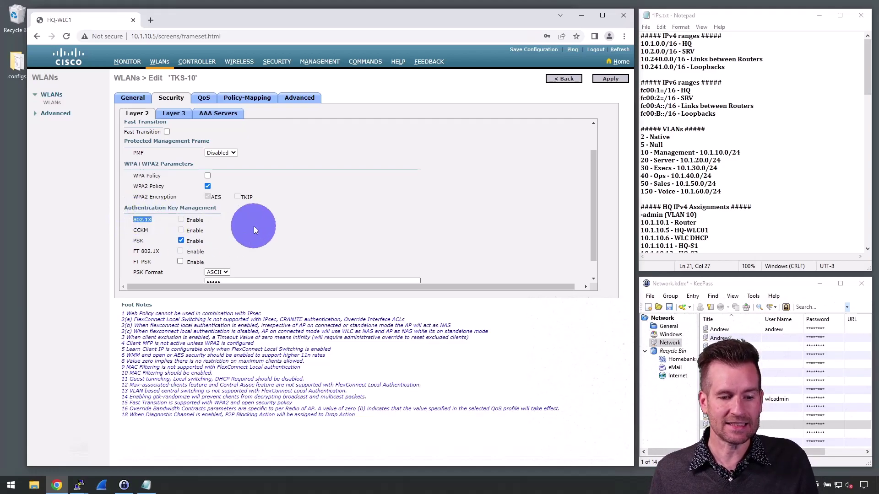